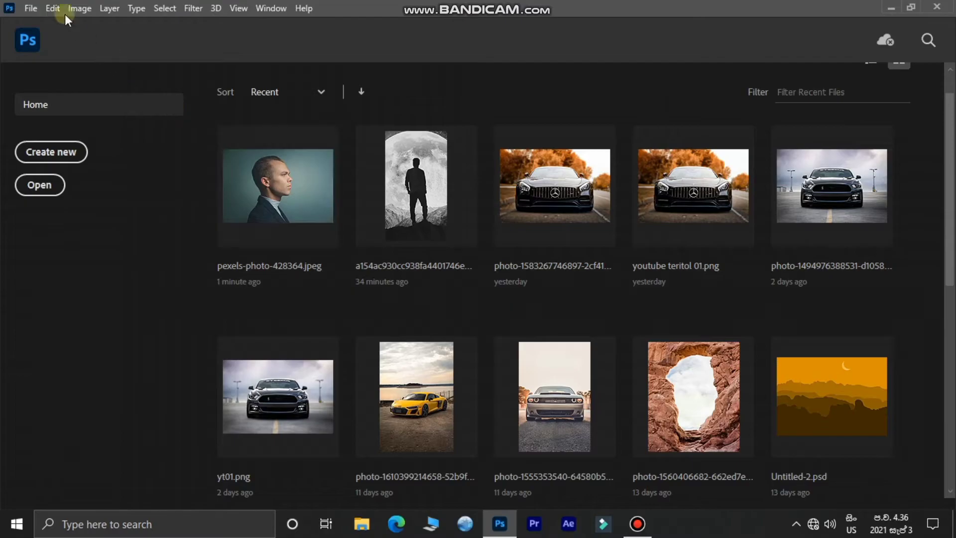
Open the image pexels-photo-428364 from the sinametic folder.
{"action": "left_click", "coordinate": [31, 9]}
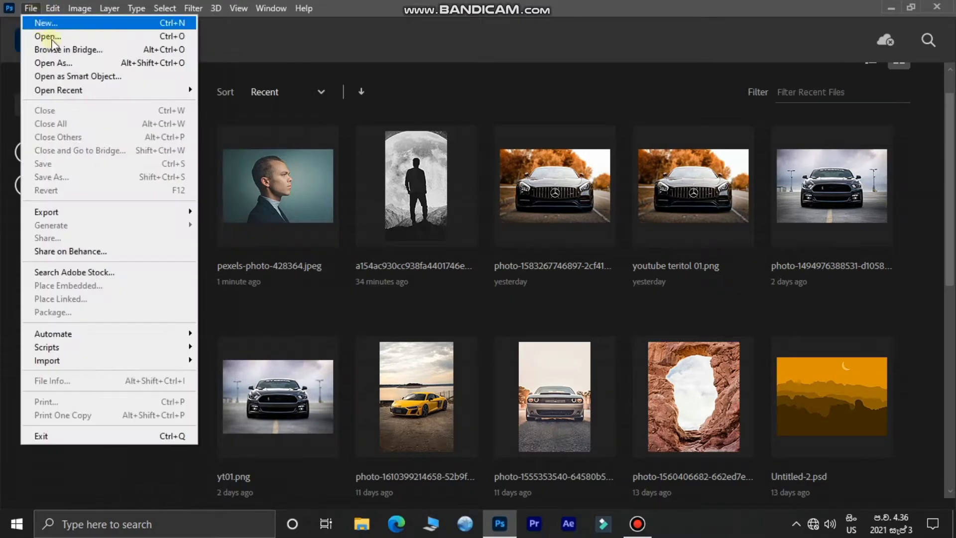
{"action": "left_click", "coordinate": [54, 35]}
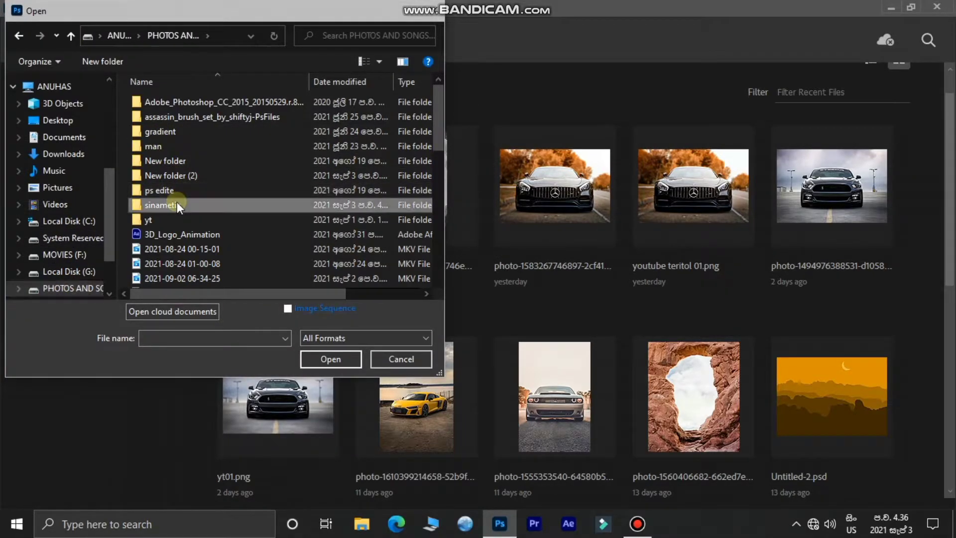
{"action": "double_click", "coordinate": [177, 203]}
{"action": "scroll", "coordinate": [310, 225], "scroll_direction": "down", "scroll_amount": 5}
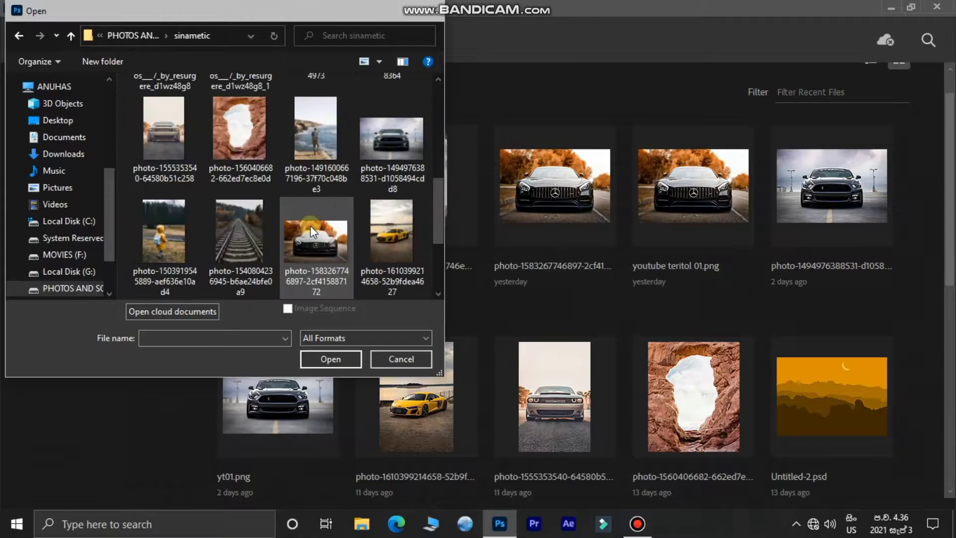
{"action": "scroll", "coordinate": [339, 203], "scroll_direction": "up", "scroll_amount": 2}
{"action": "left_click", "coordinate": [381, 109]}
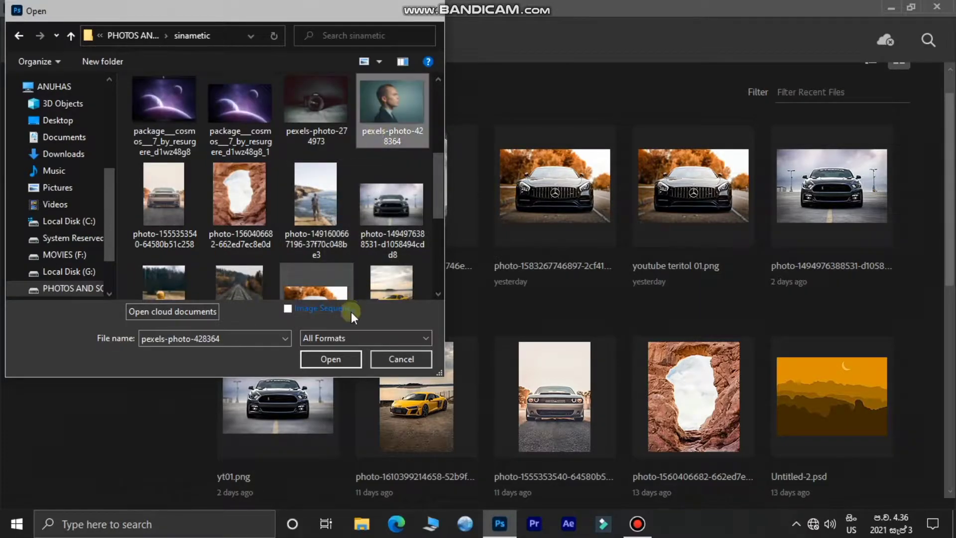
{"action": "left_click", "coordinate": [332, 358]}
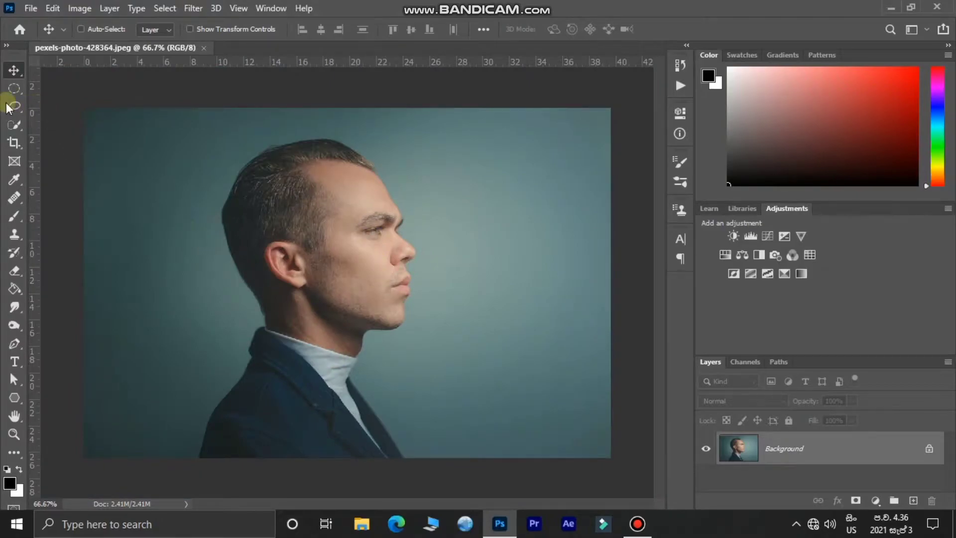
Select the whole man, from his hair down to the jacket, with the Quick Selection tool.
{"action": "left_click", "coordinate": [13, 124]}
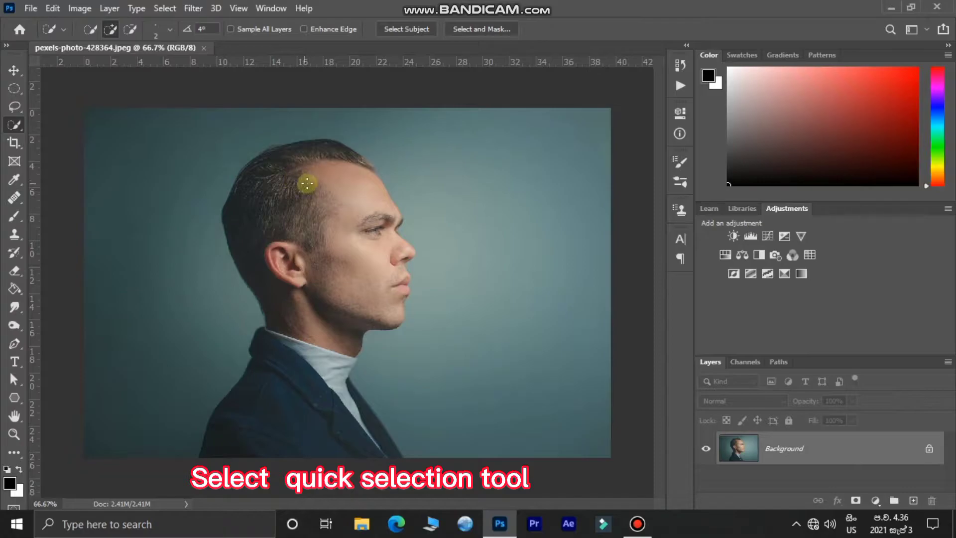
{"action": "scroll", "coordinate": [306, 183], "scroll_direction": "up", "scroll_amount": 1}
{"action": "mouse_move", "coordinate": [314, 133]}
{"action": "left_mouse_down"}
{"action": "mouse_move", "coordinate": [314, 160]}
{"action": "mouse_move", "coordinate": [270, 179]}
{"action": "mouse_move", "coordinate": [348, 194]}
{"action": "mouse_move", "coordinate": [276, 204]}
{"action": "mouse_move", "coordinate": [260, 236]}
{"action": "mouse_move", "coordinate": [277, 317]}
{"action": "mouse_move", "coordinate": [332, 301]}
{"action": "mouse_move", "coordinate": [257, 466]}
{"action": "mouse_move", "coordinate": [366, 461]}
{"action": "mouse_move", "coordinate": [397, 472]}
{"action": "mouse_move", "coordinate": [368, 434]}
{"action": "mouse_move", "coordinate": [358, 396]}
{"action": "mouse_move", "coordinate": [366, 457]}
{"action": "mouse_move", "coordinate": [315, 336]}
{"action": "left_mouse_up"}
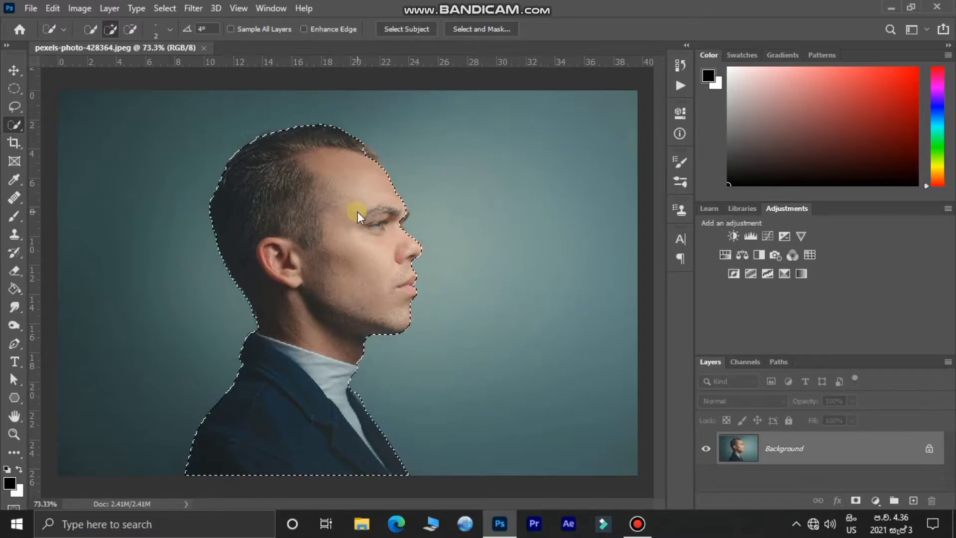
Refine the selection where the front hairline meets the forehead, adding missed hair and subtracting background.
{"action": "scroll", "coordinate": [384, 167], "scroll_direction": "up", "scroll_amount": 4}
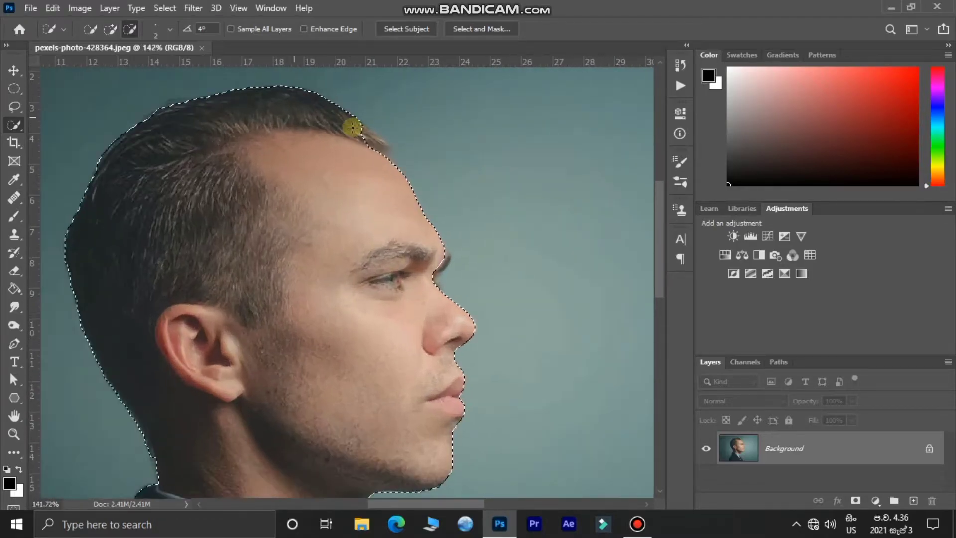
{"action": "scroll", "coordinate": [352, 128], "scroll_direction": "up", "scroll_amount": 2}
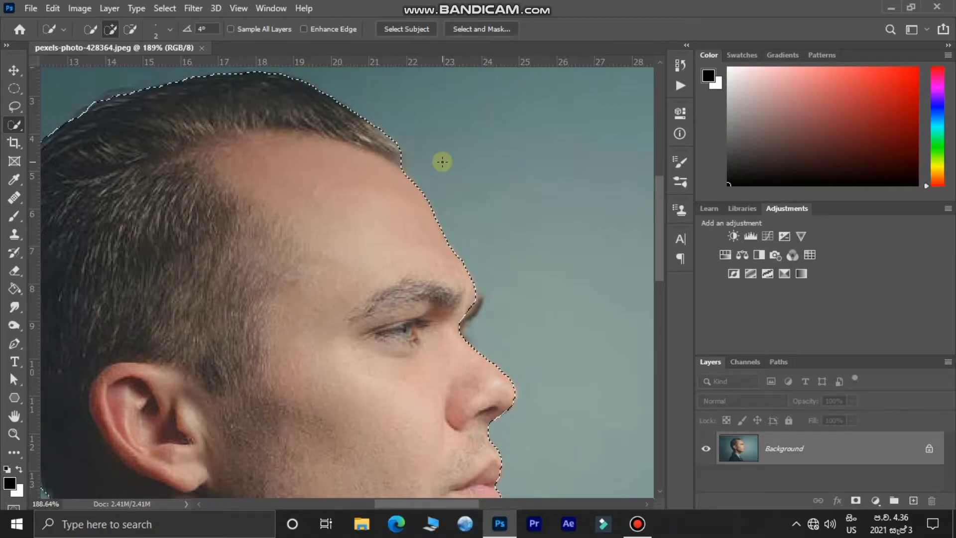
{"action": "scroll", "coordinate": [428, 161], "scroll_direction": "up", "scroll_amount": 1}
{"action": "scroll", "coordinate": [424, 162], "scroll_direction": "up", "scroll_amount": 4}
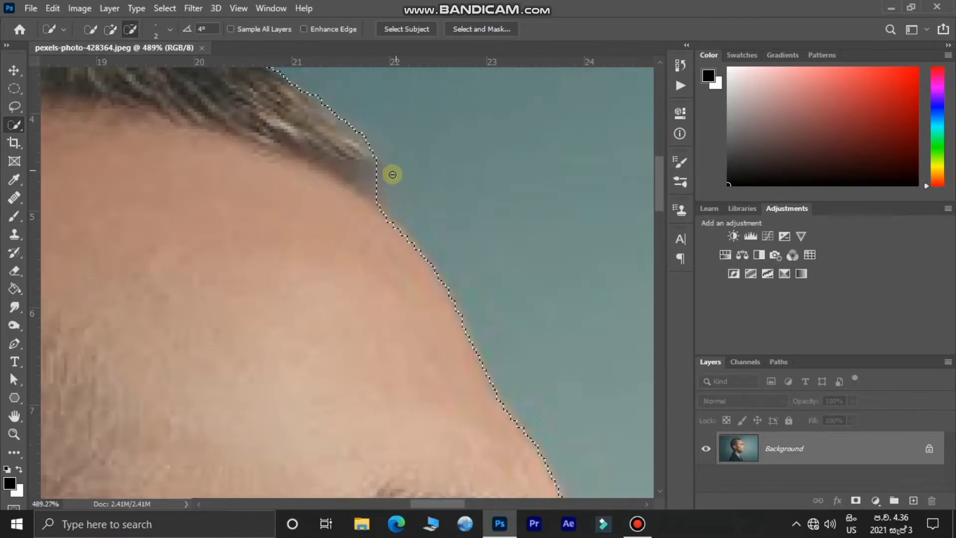
{"action": "mouse_move", "coordinate": [387, 174]}
{"action": "left_mouse_down"}
{"action": "mouse_move", "coordinate": [377, 172]}
{"action": "mouse_move", "coordinate": [391, 168]}
{"action": "left_mouse_up"}
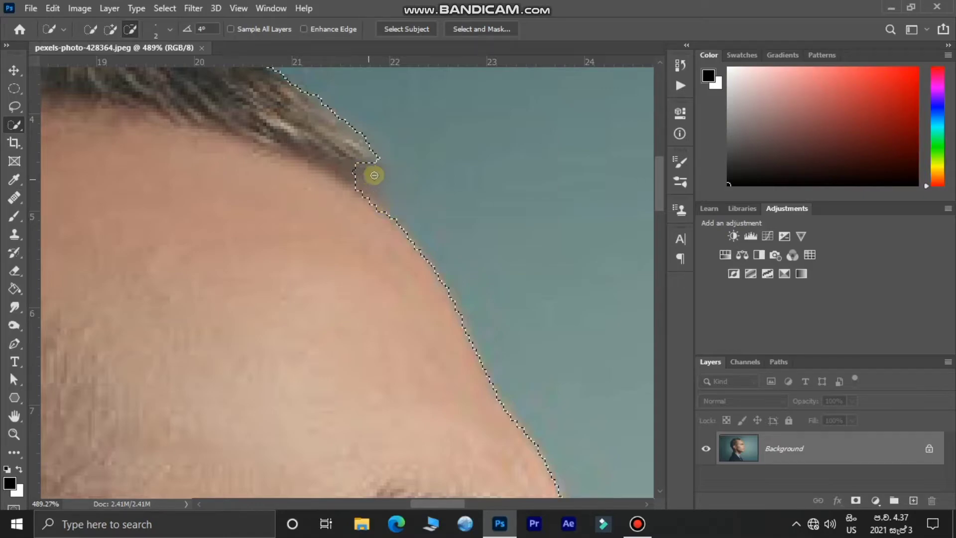
{"action": "left_click_drag", "start_coordinate": [348, 166], "coordinate": [360, 191]}
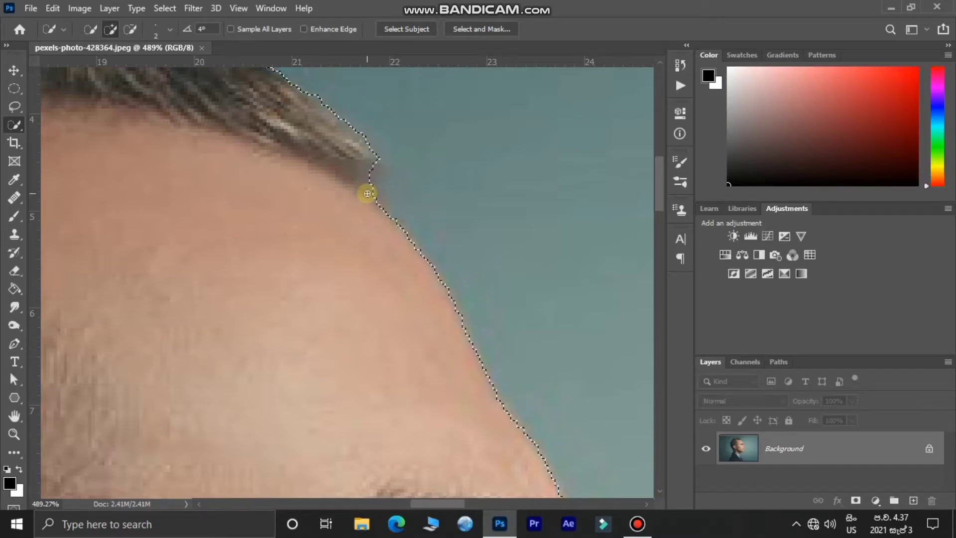
{"action": "scroll", "coordinate": [367, 193], "scroll_direction": "down", "scroll_amount": 10}
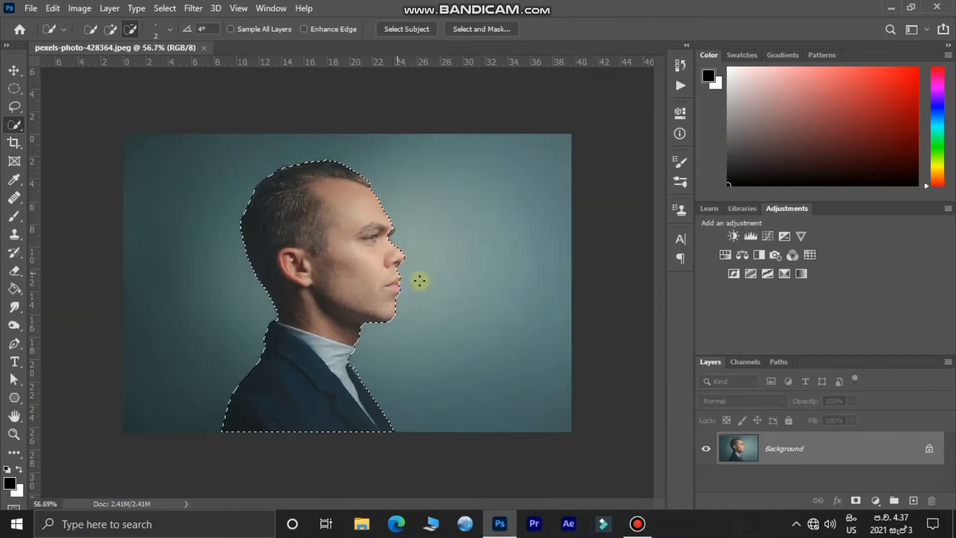
Refine the selection around the protruding far eyebrow and nose bridge, including the brow and excluding the background.
{"action": "scroll", "coordinate": [419, 281], "scroll_direction": "up", "scroll_amount": 8}
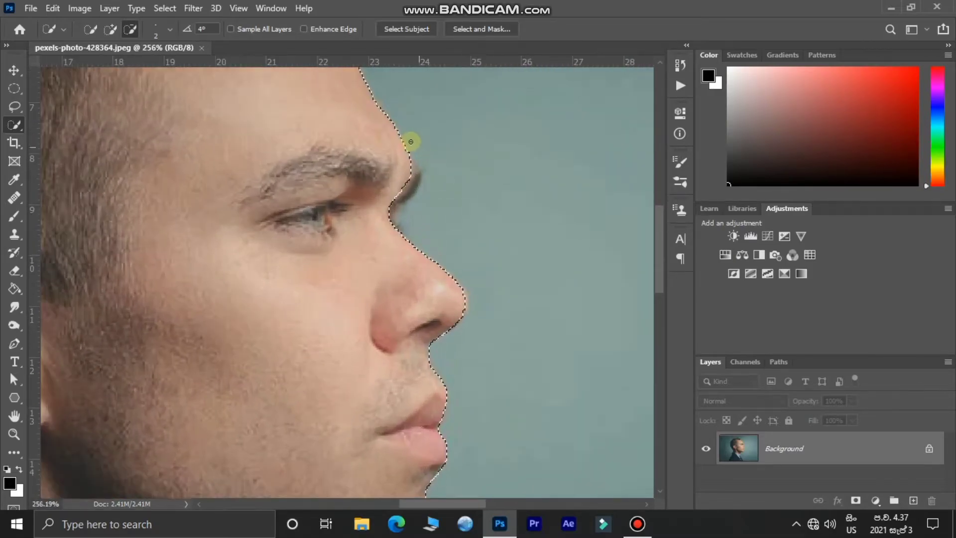
{"action": "scroll", "coordinate": [410, 141], "scroll_direction": "up", "scroll_amount": 1}
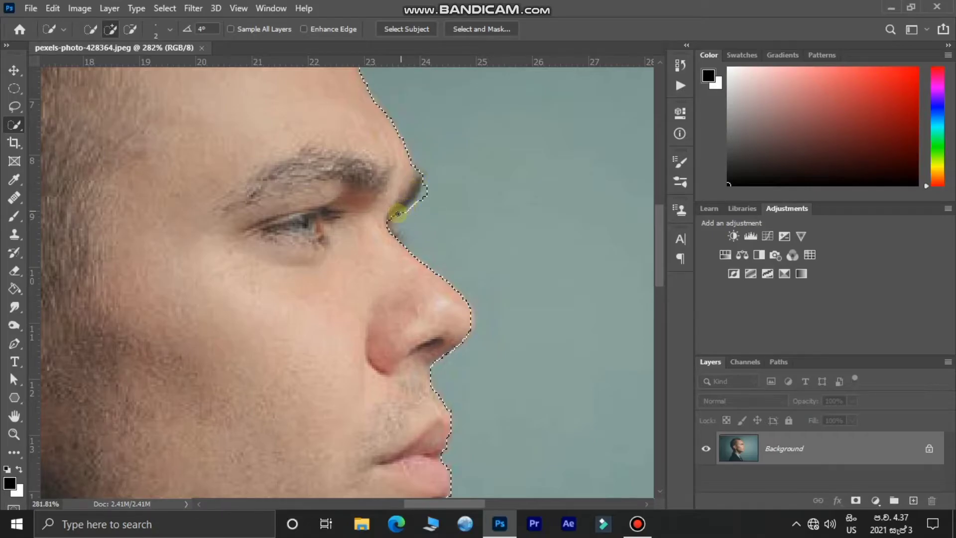
{"action": "key", "text": "alt"}
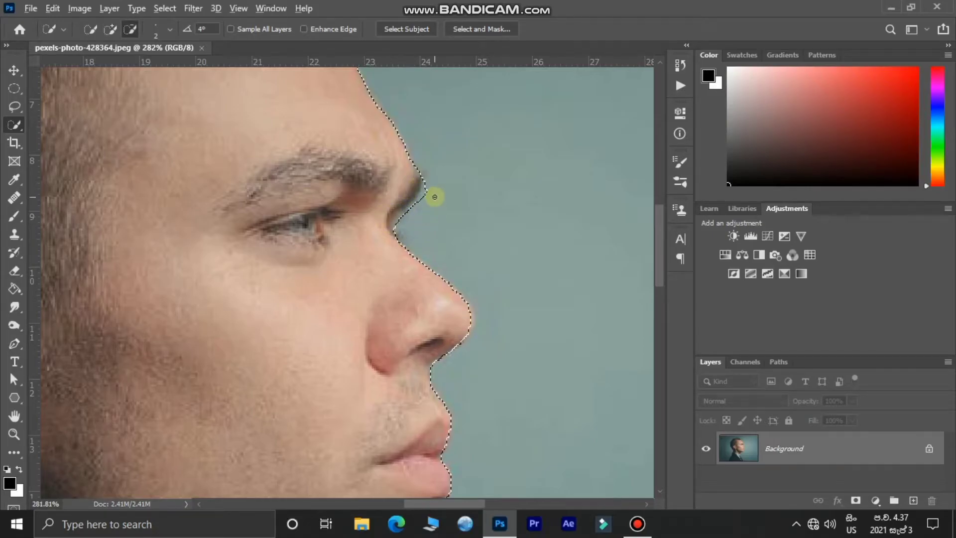
{"action": "scroll", "coordinate": [433, 204], "scroll_direction": "up", "scroll_amount": 8}
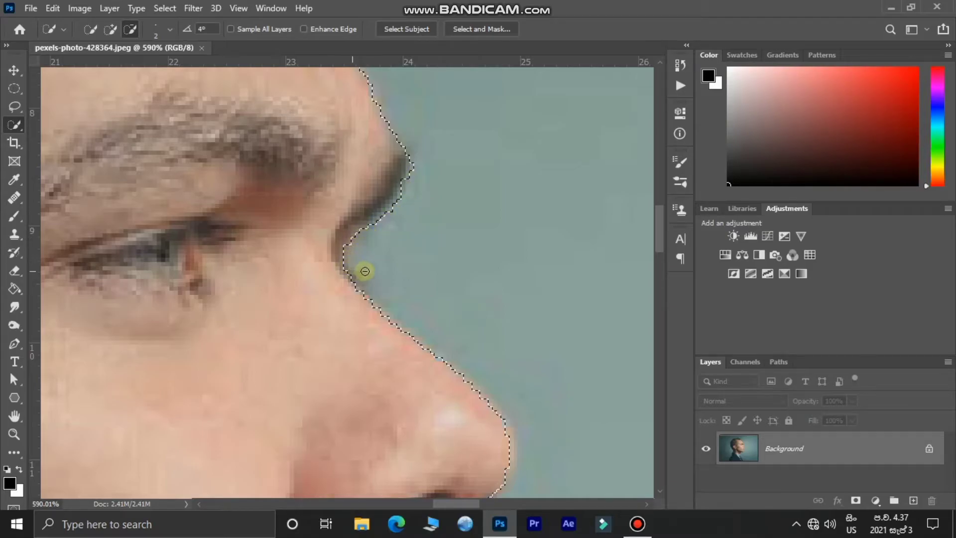
{"action": "left_click_drag", "start_coordinate": [365, 271], "coordinate": [363, 251]}
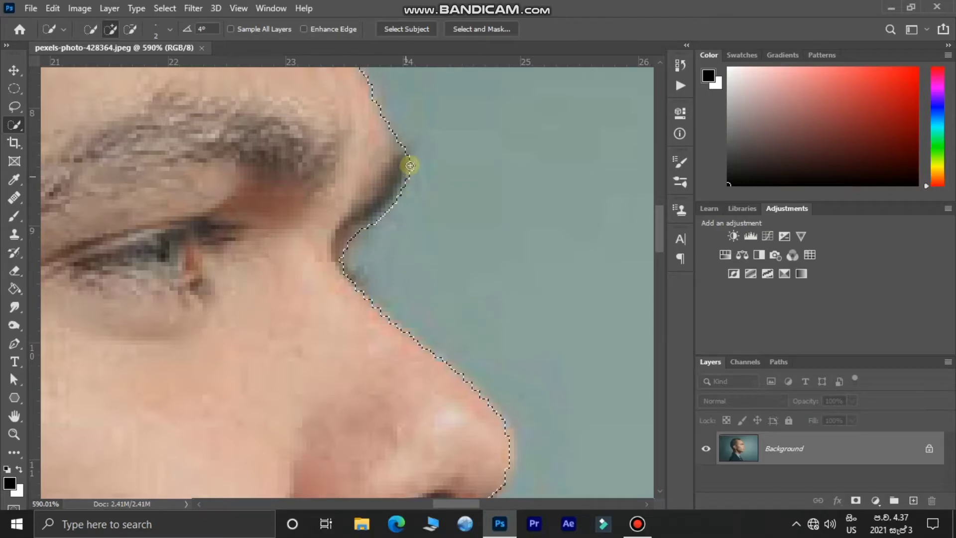
{"action": "key", "text": "alt"}
{"action": "left_click_drag", "start_coordinate": [415, 156], "coordinate": [414, 169]}
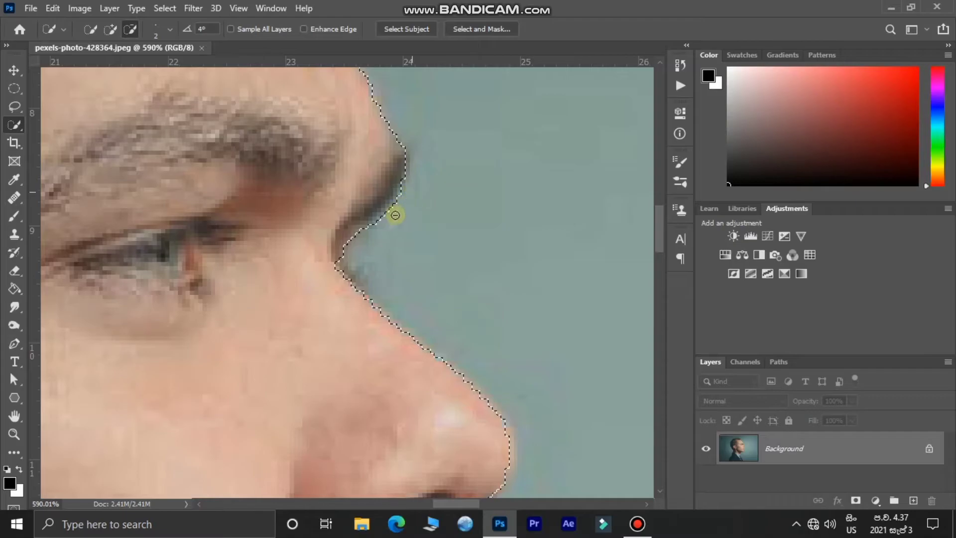
{"action": "scroll", "coordinate": [372, 234], "scroll_direction": "down", "scroll_amount": 5}
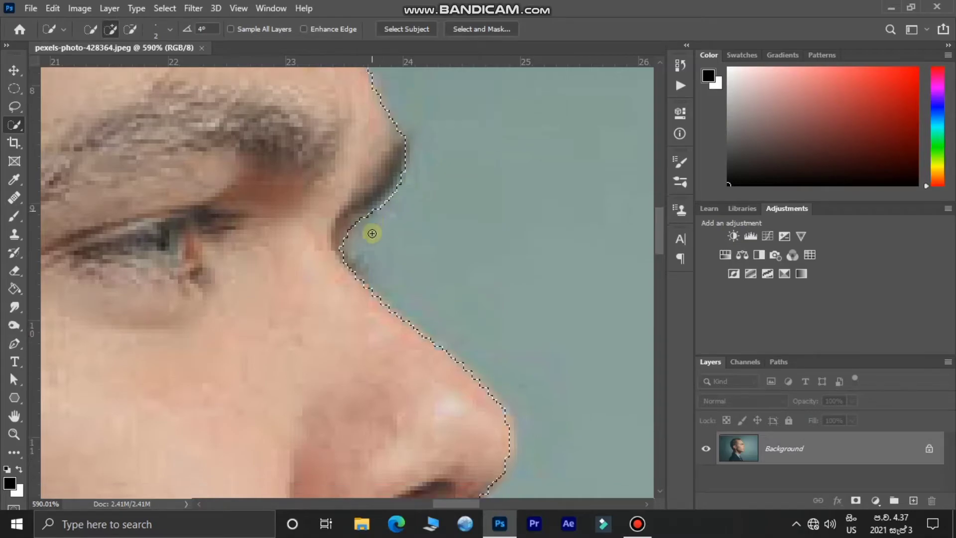
{"action": "scroll", "coordinate": [371, 233], "scroll_direction": "down", "scroll_amount": 7}
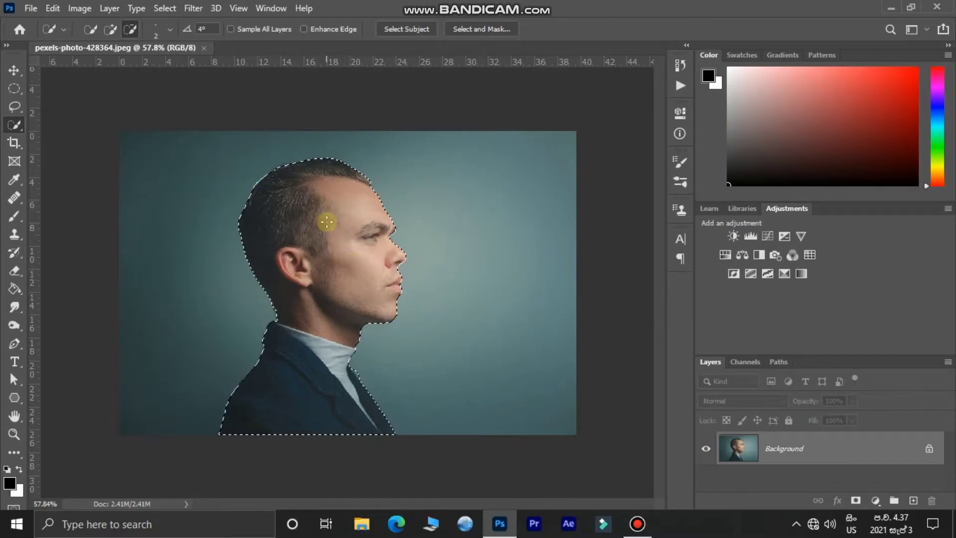
Enter Select and Mask and refine the edge along the back of the head and neck with the Refine Edge Brush.
{"action": "scroll", "coordinate": [344, 268], "scroll_direction": "up", "scroll_amount": 1}
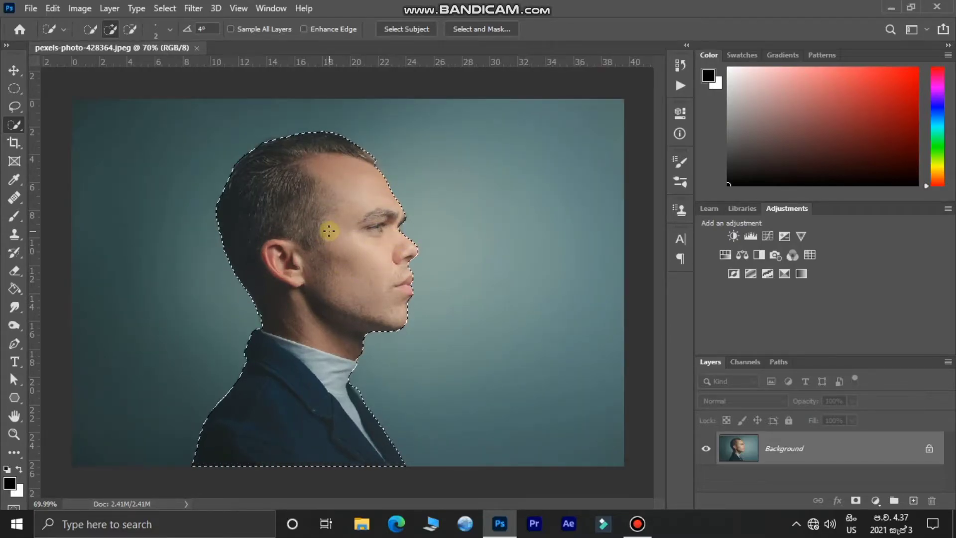
{"action": "left_click", "coordinate": [476, 29]}
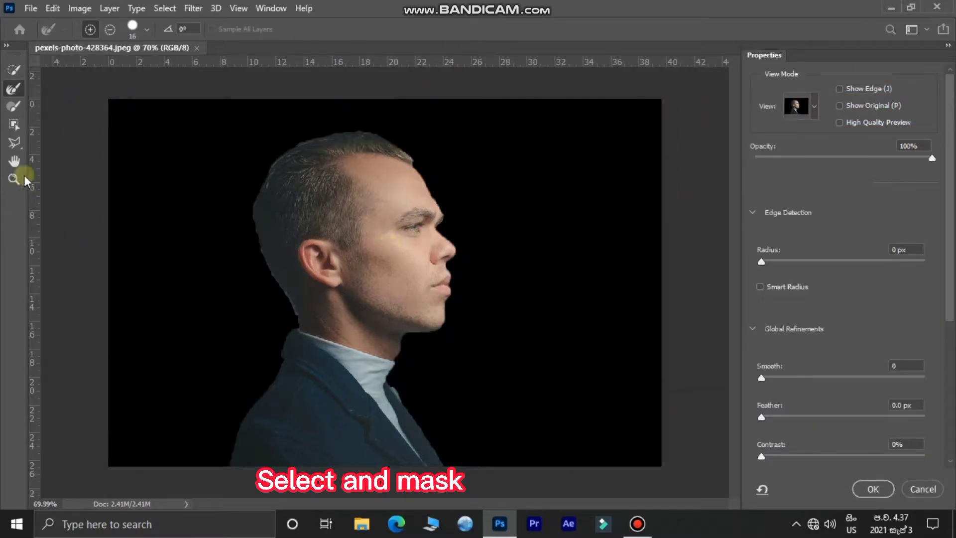
{"action": "left_click", "coordinate": [13, 108]}
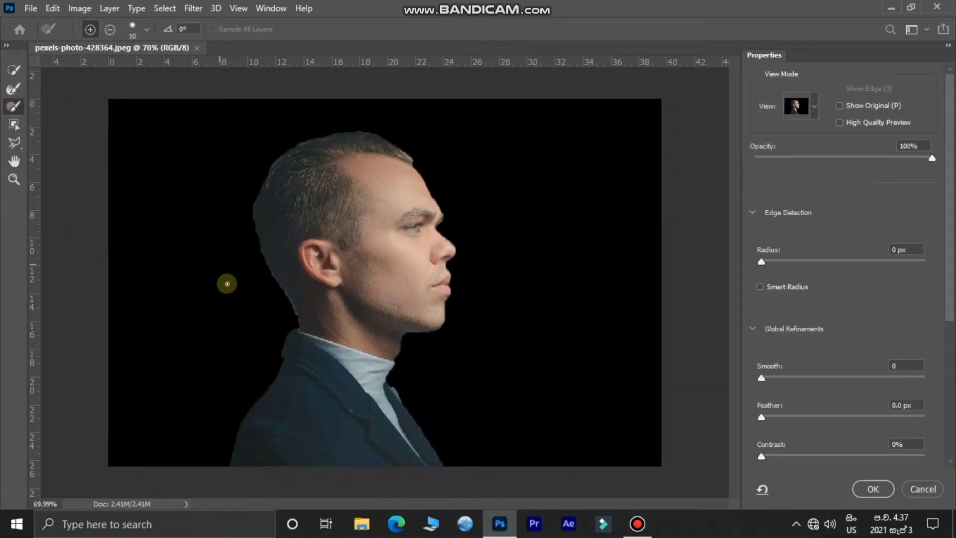
{"action": "scroll", "coordinate": [230, 292], "scroll_direction": "up", "scroll_amount": 5}
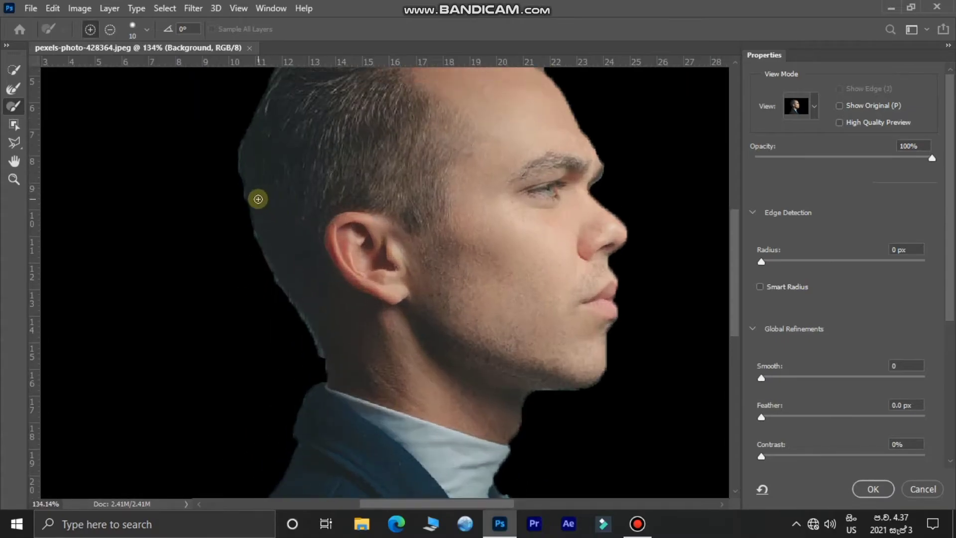
{"action": "left_click", "coordinate": [13, 88]}
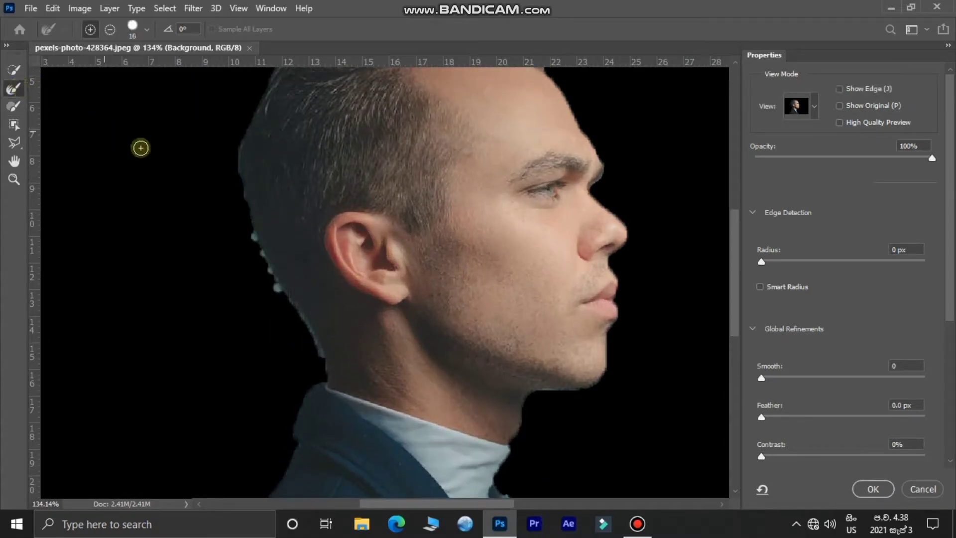
{"action": "mouse_move", "coordinate": [266, 254]}
{"action": "left_mouse_down"}
{"action": "mouse_move", "coordinate": [323, 370]}
{"action": "mouse_move", "coordinate": [320, 351]}
{"action": "mouse_move", "coordinate": [325, 384]}
{"action": "mouse_move", "coordinate": [314, 341]}
{"action": "mouse_move", "coordinate": [269, 280]}
{"action": "mouse_move", "coordinate": [234, 206]}
{"action": "mouse_move", "coordinate": [252, 245]}
{"action": "mouse_move", "coordinate": [235, 138]}
{"action": "mouse_move", "coordinate": [232, 161]}
{"action": "mouse_move", "coordinate": [271, 277]}
{"action": "mouse_move", "coordinate": [322, 378]}
{"action": "mouse_move", "coordinate": [299, 406]}
{"action": "mouse_move", "coordinate": [291, 446]}
{"action": "mouse_move", "coordinate": [314, 388]}
{"action": "left_mouse_up"}
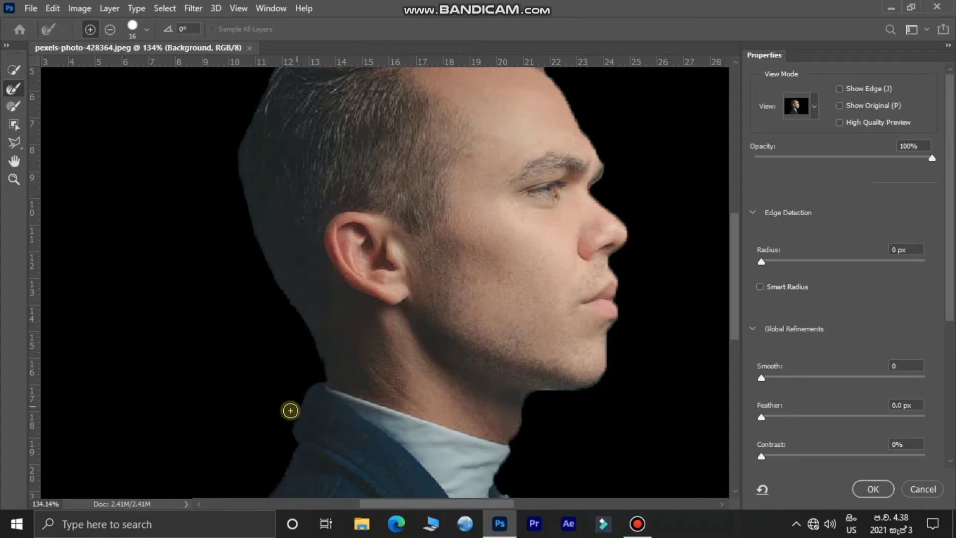
Refine the mask edge along the back of the jacket and around the hair to the front hairline.
{"action": "scroll", "coordinate": [289, 369], "scroll_direction": "down", "scroll_amount": 5}
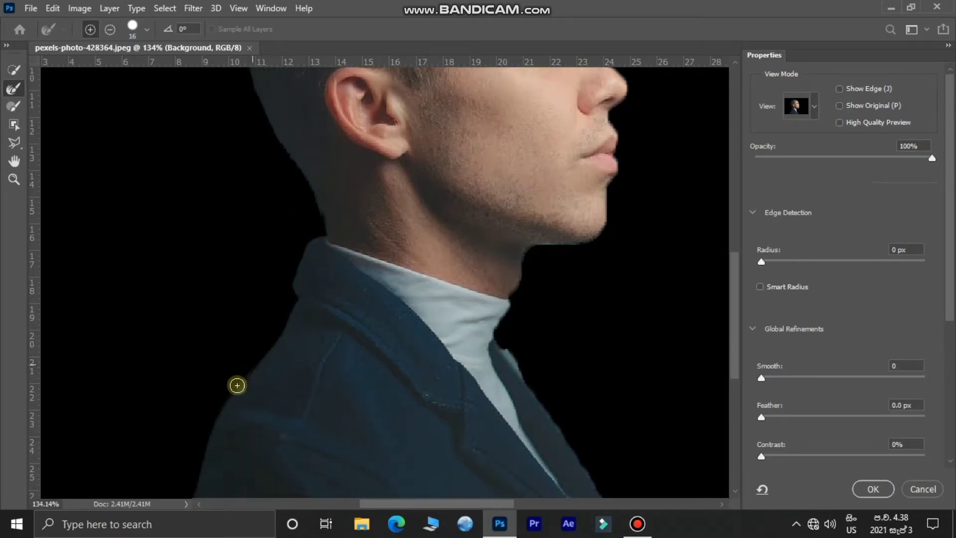
{"action": "scroll", "coordinate": [207, 329], "scroll_direction": "down", "scroll_amount": 3}
{"action": "scroll", "coordinate": [209, 303], "scroll_direction": "up", "scroll_amount": 1}
{"action": "scroll", "coordinate": [299, 155], "scroll_direction": "up", "scroll_amount": 12}
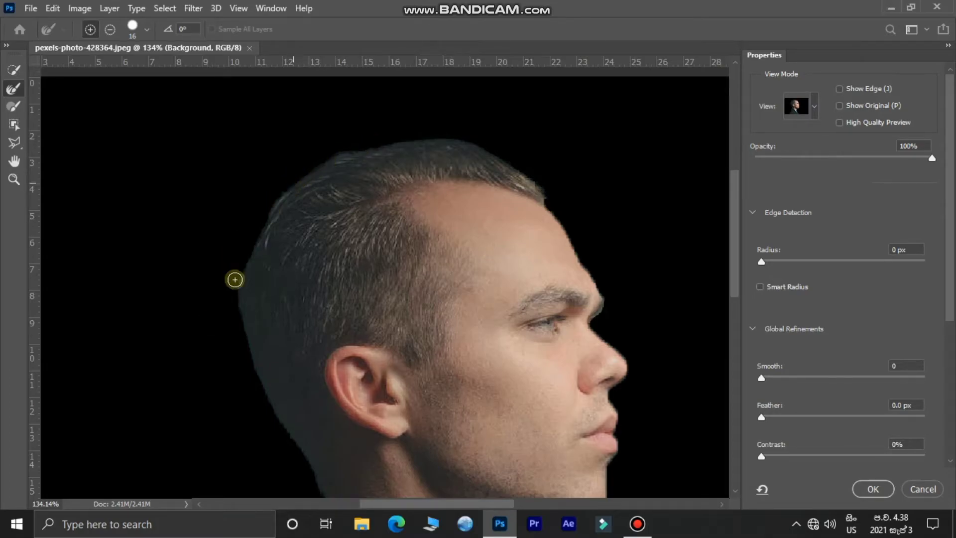
{"action": "left_click_drag", "start_coordinate": [543, 194], "coordinate": [546, 191]}
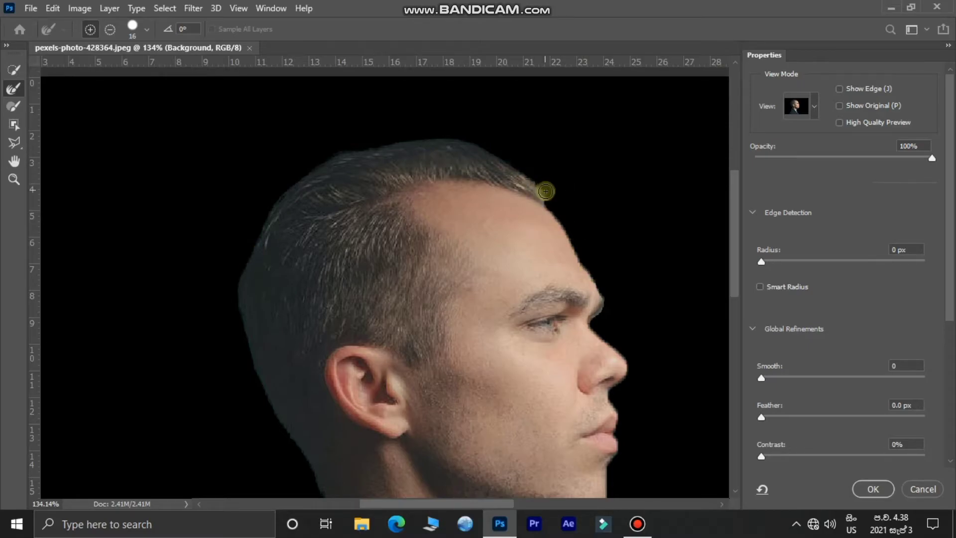
Brush the mask edge along the front of the jacket and the turtleneck collar to remove leftover background.
{"action": "scroll", "coordinate": [514, 252], "scroll_direction": "down", "scroll_amount": 10}
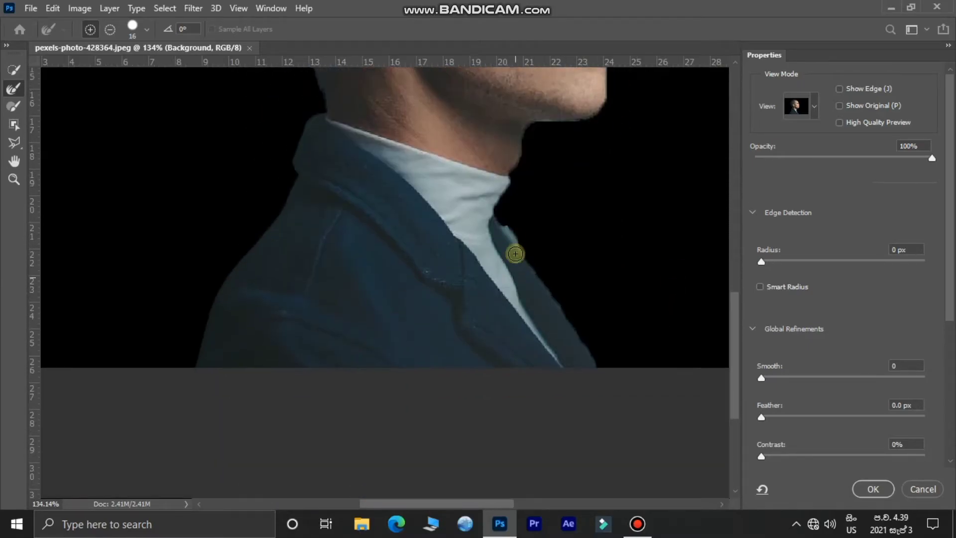
{"action": "scroll", "coordinate": [515, 220], "scroll_direction": "up", "scroll_amount": 1}
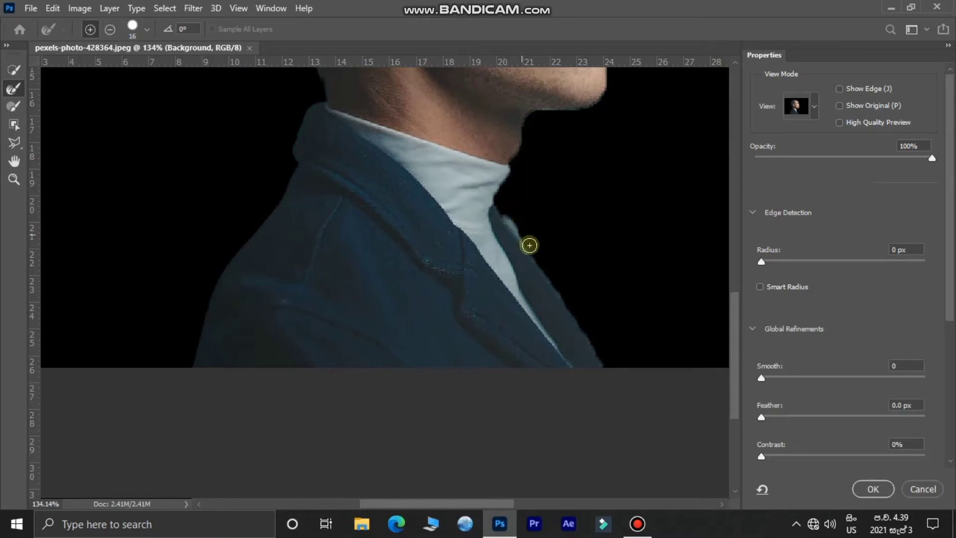
{"action": "left_click_drag", "start_coordinate": [524, 251], "coordinate": [602, 367]}
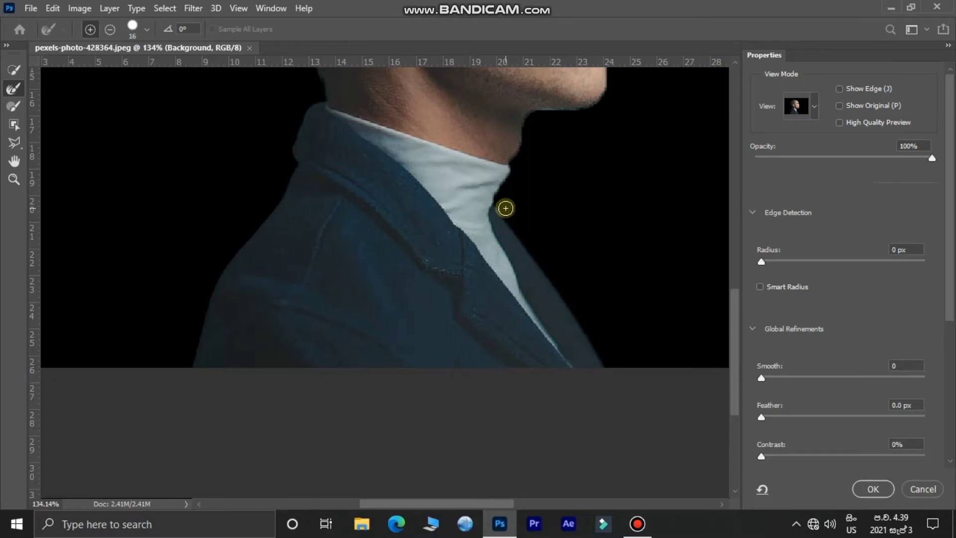
{"action": "scroll", "coordinate": [505, 208], "scroll_direction": "up", "scroll_amount": 3}
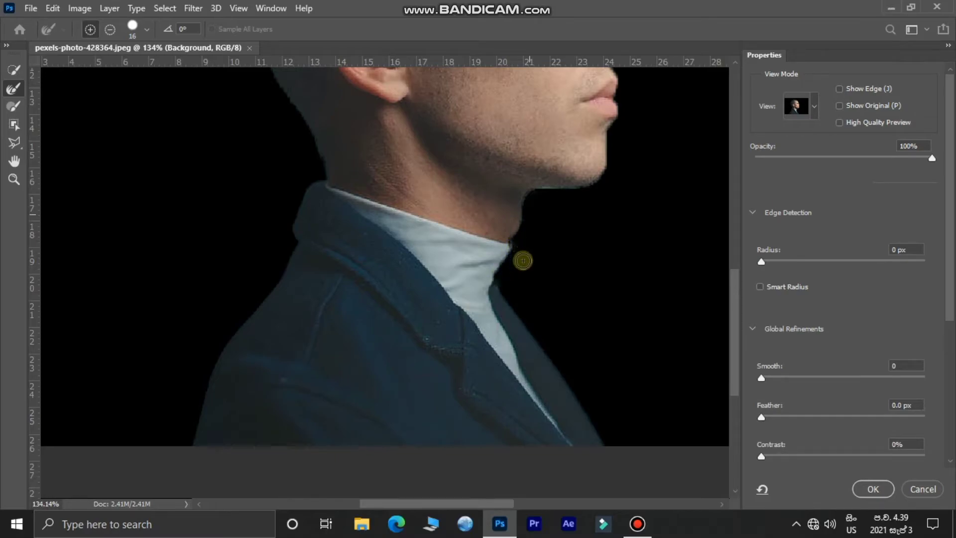
{"action": "scroll", "coordinate": [523, 261], "scroll_direction": "up", "scroll_amount": 2}
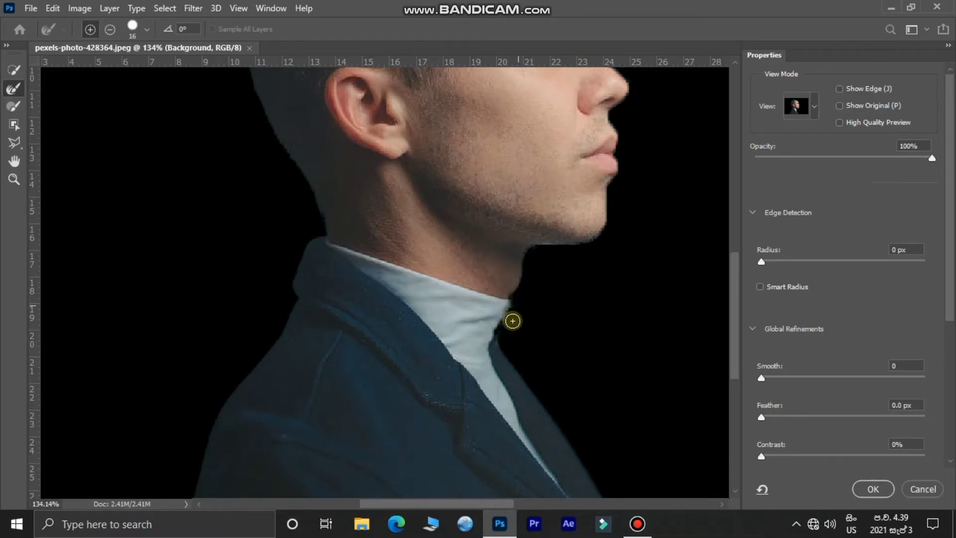
Output the refined selection as a Layer Mask from Select and Mask, and switch to the Move tool.
{"action": "scroll", "coordinate": [541, 279], "scroll_direction": "up", "scroll_amount": 3}
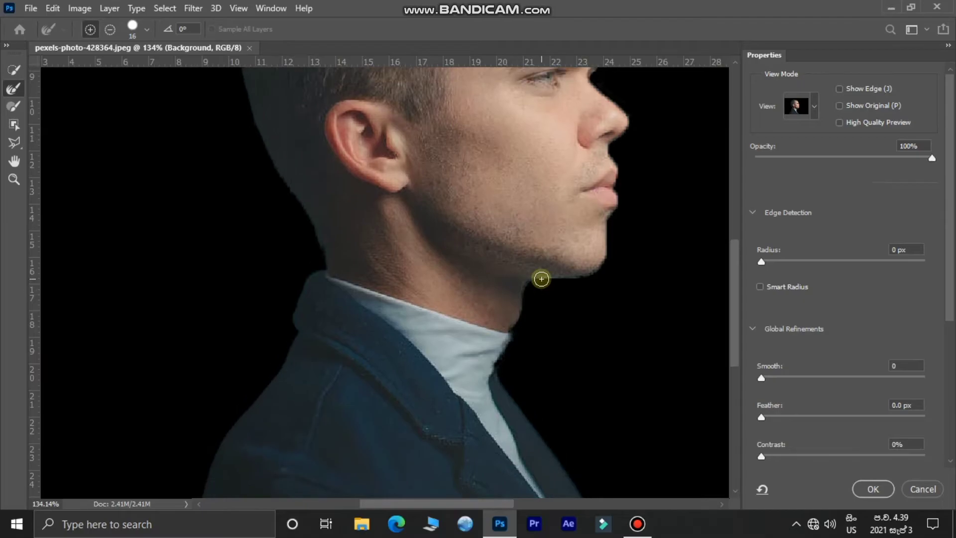
{"action": "scroll", "coordinate": [541, 278], "scroll_direction": "down", "scroll_amount": 4}
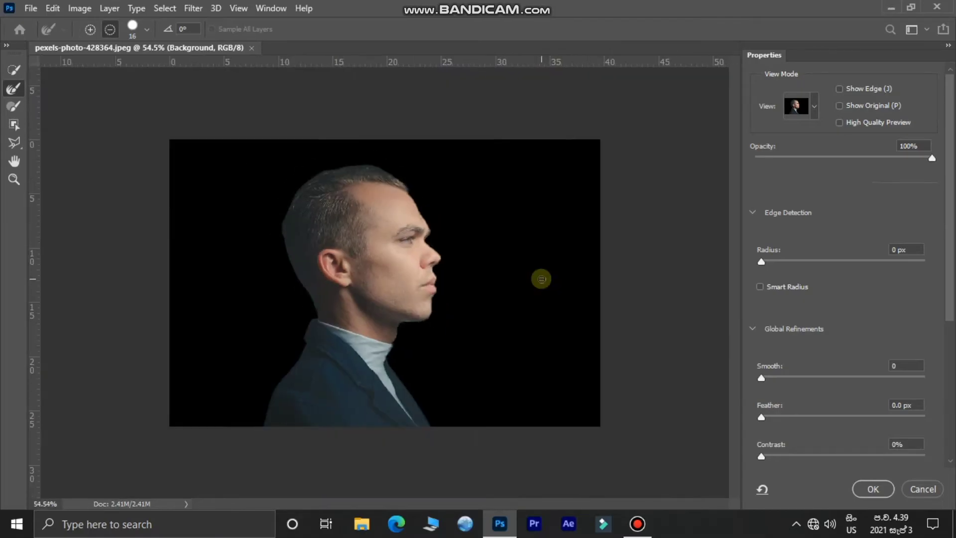
{"action": "scroll", "coordinate": [541, 278], "scroll_direction": "up", "scroll_amount": 2}
{"action": "scroll", "coordinate": [541, 279], "scroll_direction": "up", "scroll_amount": 2}
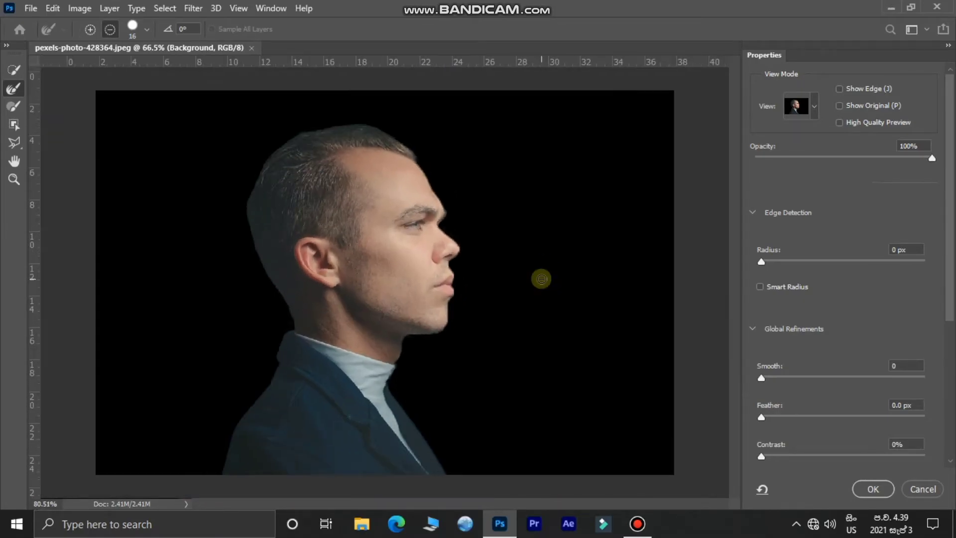
{"action": "left_click_drag", "start_coordinate": [949, 259], "coordinate": [946, 412]}
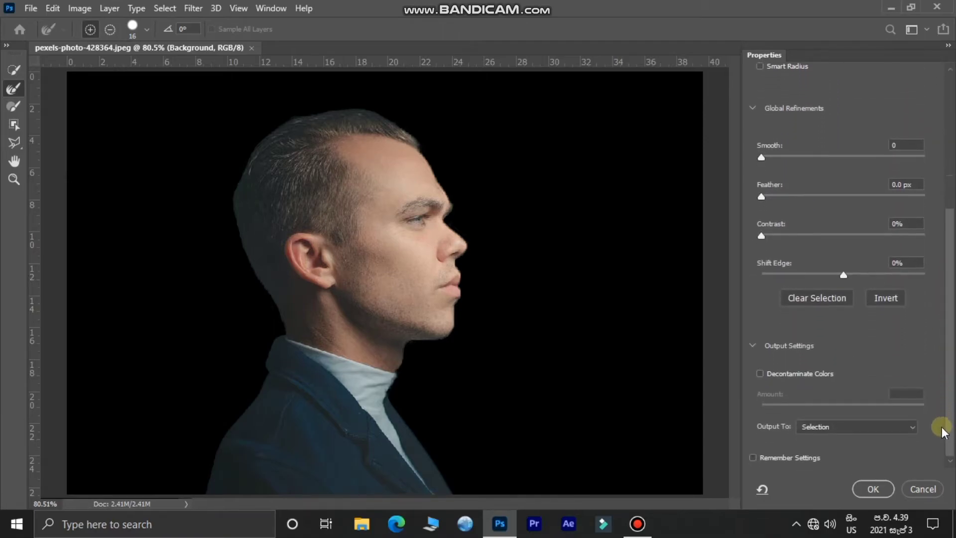
{"action": "left_click", "coordinate": [879, 427]}
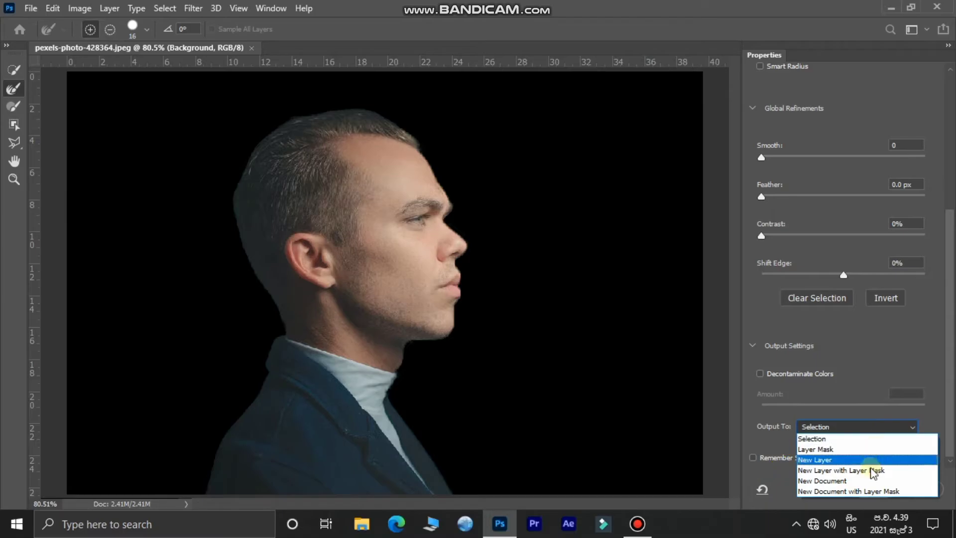
{"action": "left_click", "coordinate": [869, 449]}
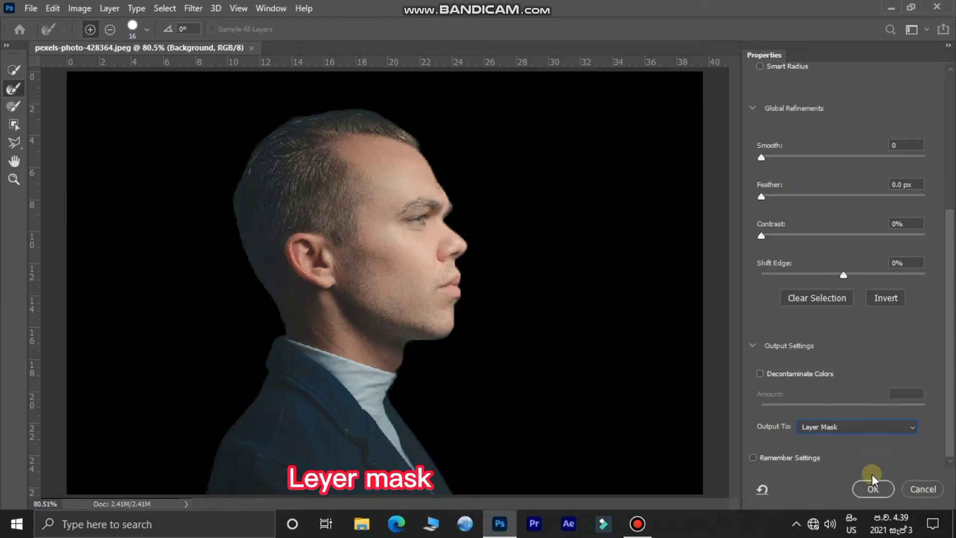
{"action": "left_click", "coordinate": [872, 487]}
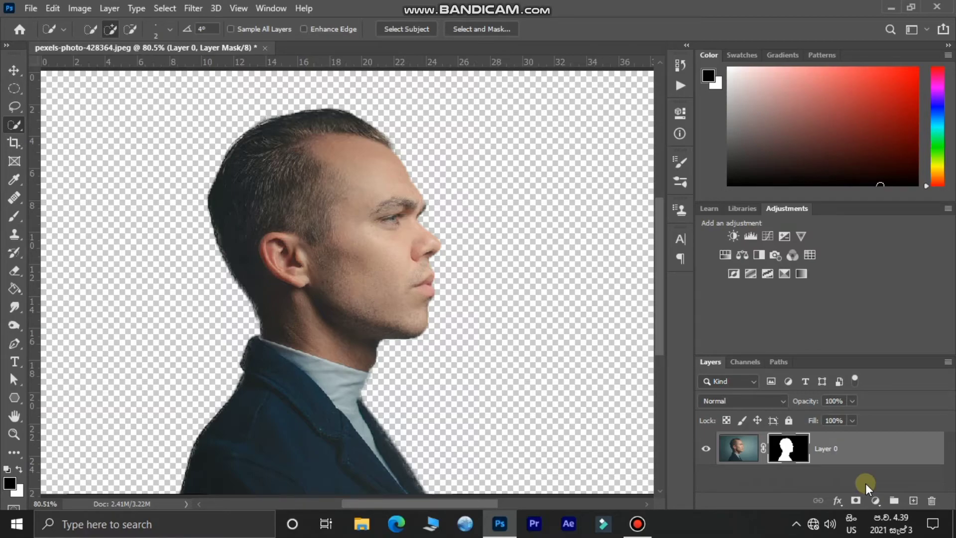
{"action": "key", "text": "v"}
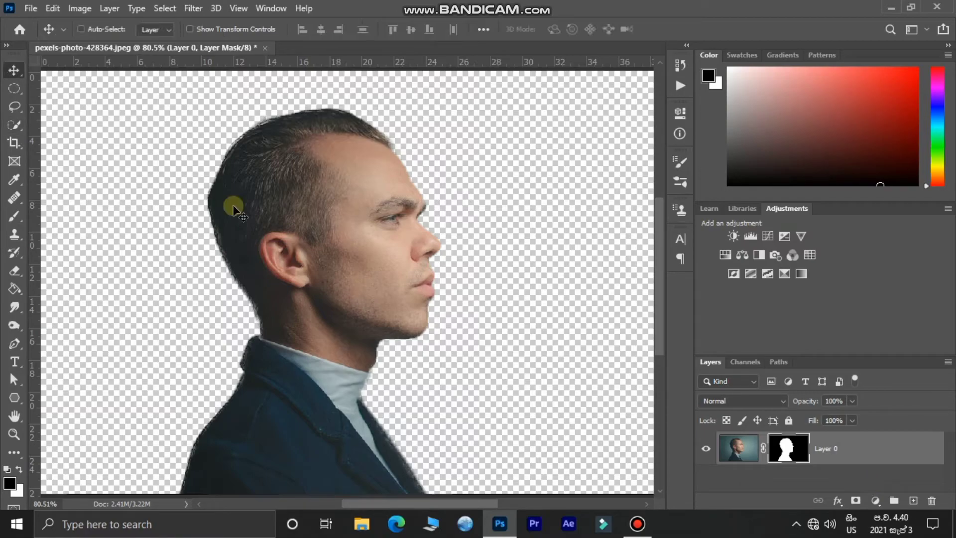
Set up an Export As of the cutout in PNG format with transparency and an image width of 1960 px.
{"action": "left_click", "coordinate": [26, 9]}
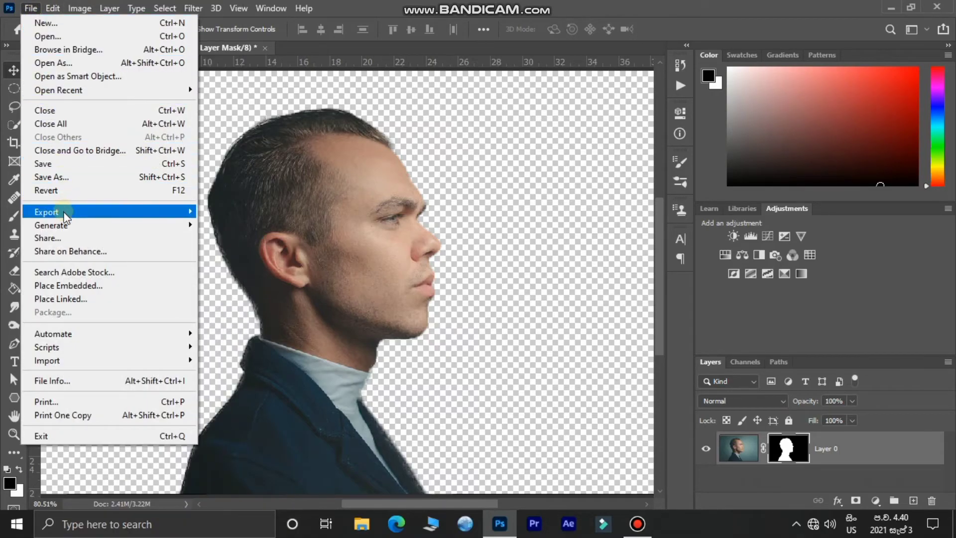
{"action": "mouse_move", "coordinate": [115, 222]}
{"action": "left_click", "coordinate": [239, 224]}
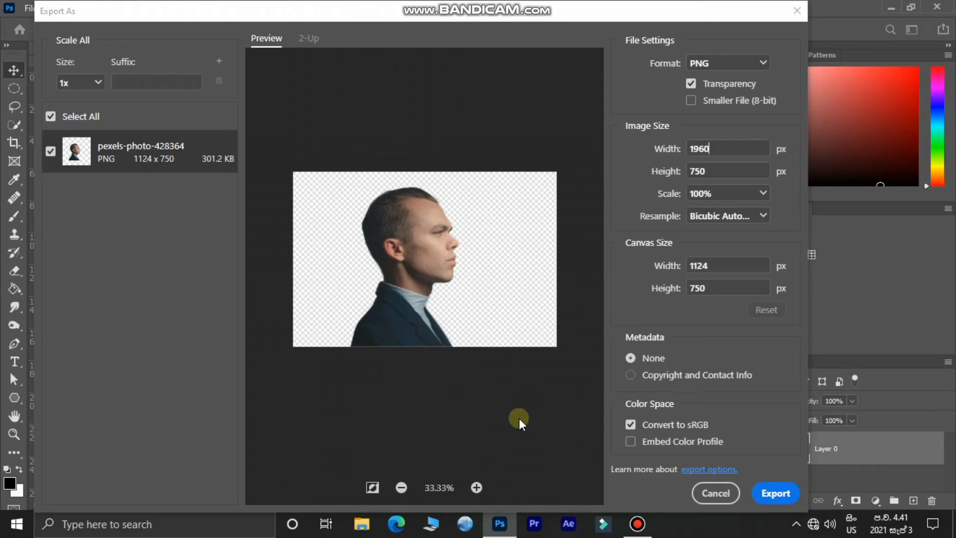
{"action": "left_click", "coordinate": [476, 487]}
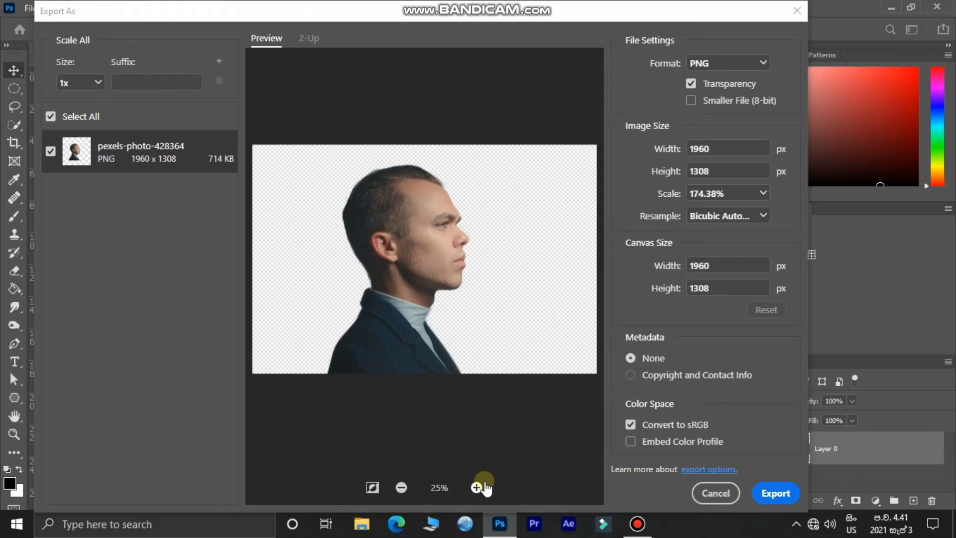
Export the PNG to the Documents folder under the file name "remov".
{"action": "left_click", "coordinate": [780, 495]}
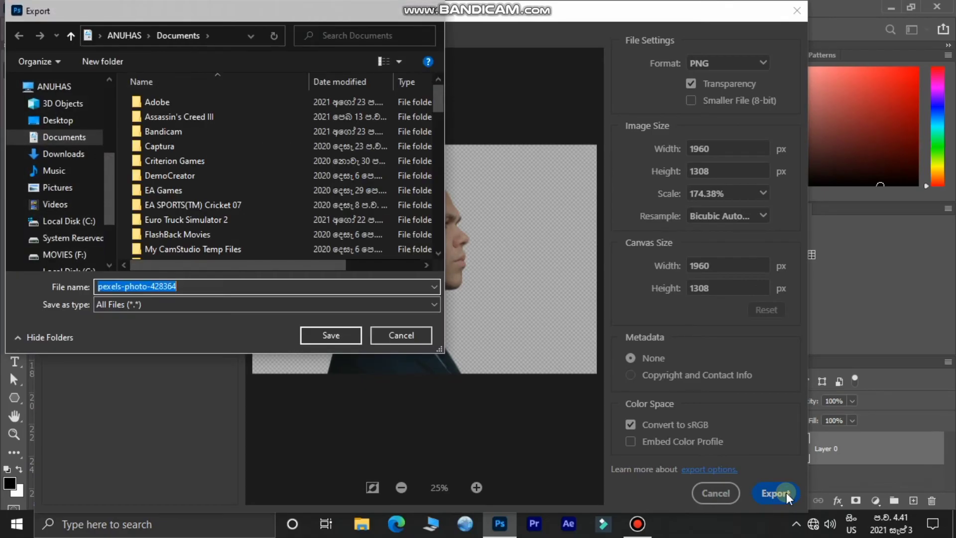
{"action": "key", "text": "BackSpace"}
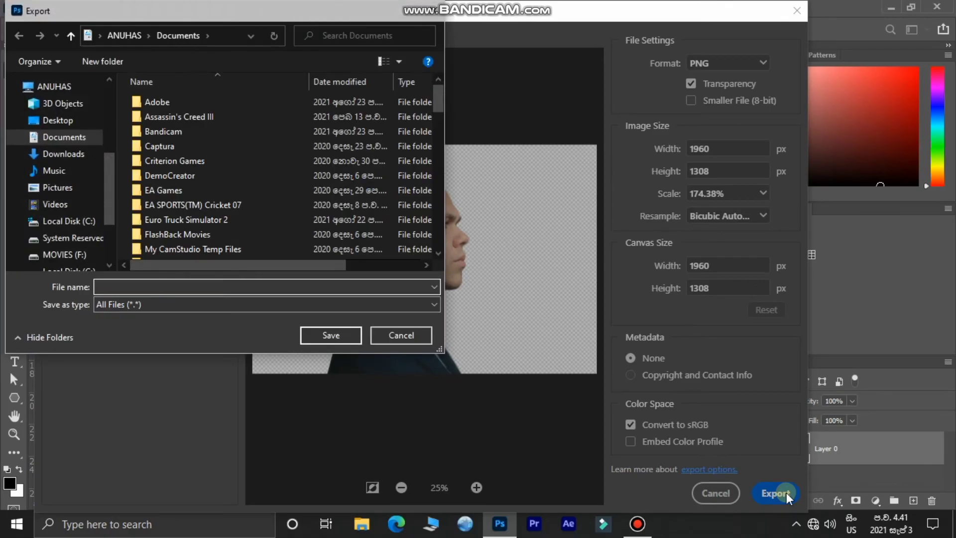
{"action": "type", "text": "remov"}
{"action": "key", "text": "Return"}
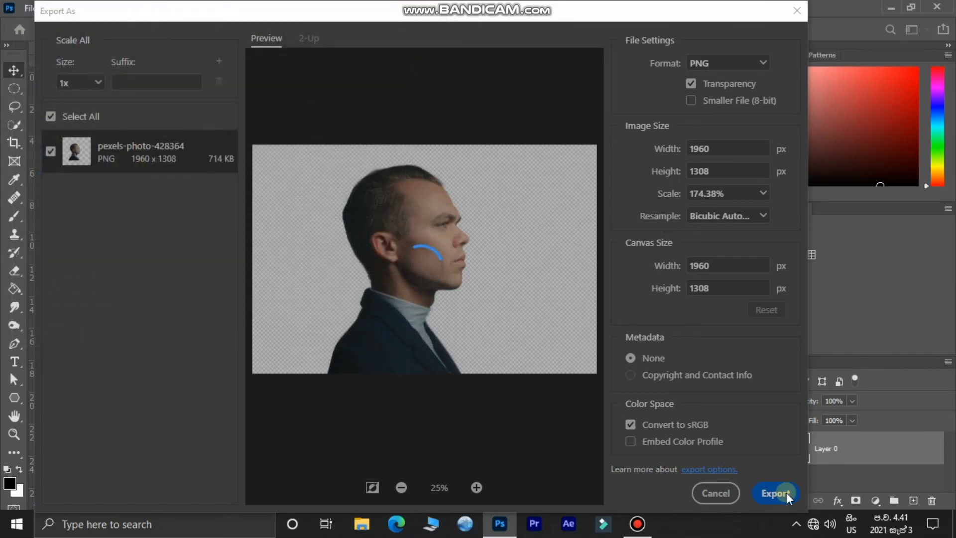